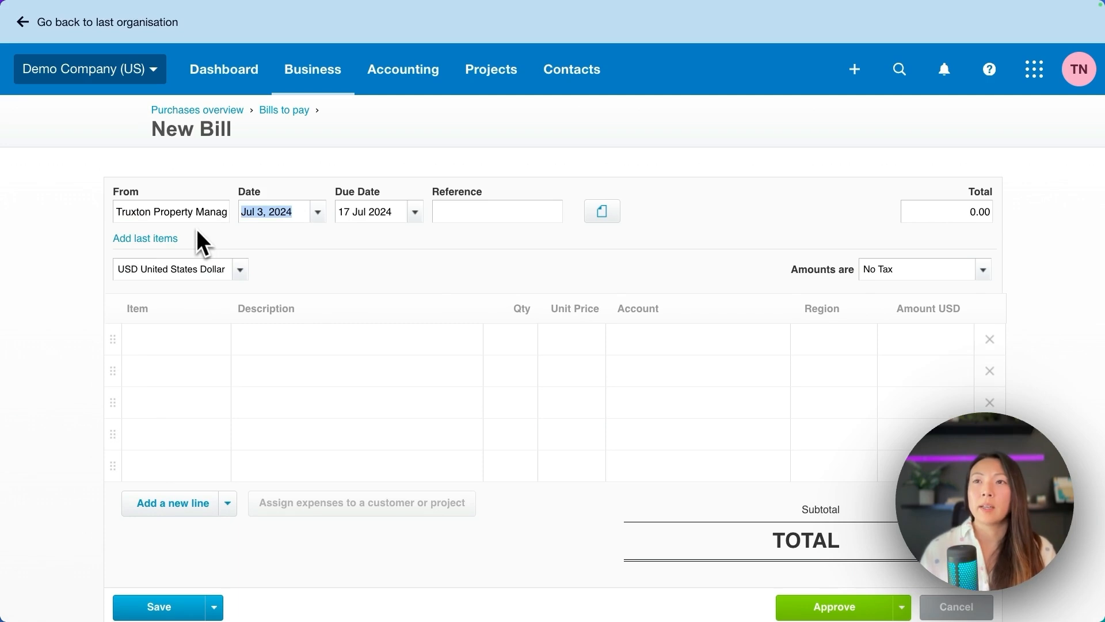
Set the new bill's date to Jul 1, 2024 and enter "July's Rent" as its reference
key("Tab")
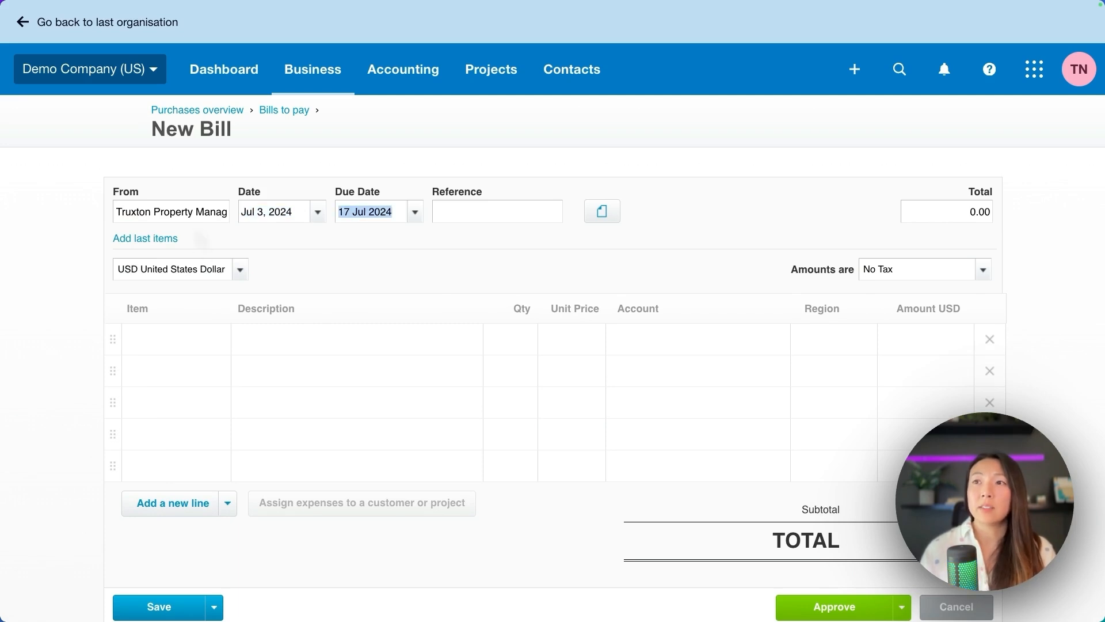
left_click(318, 212)
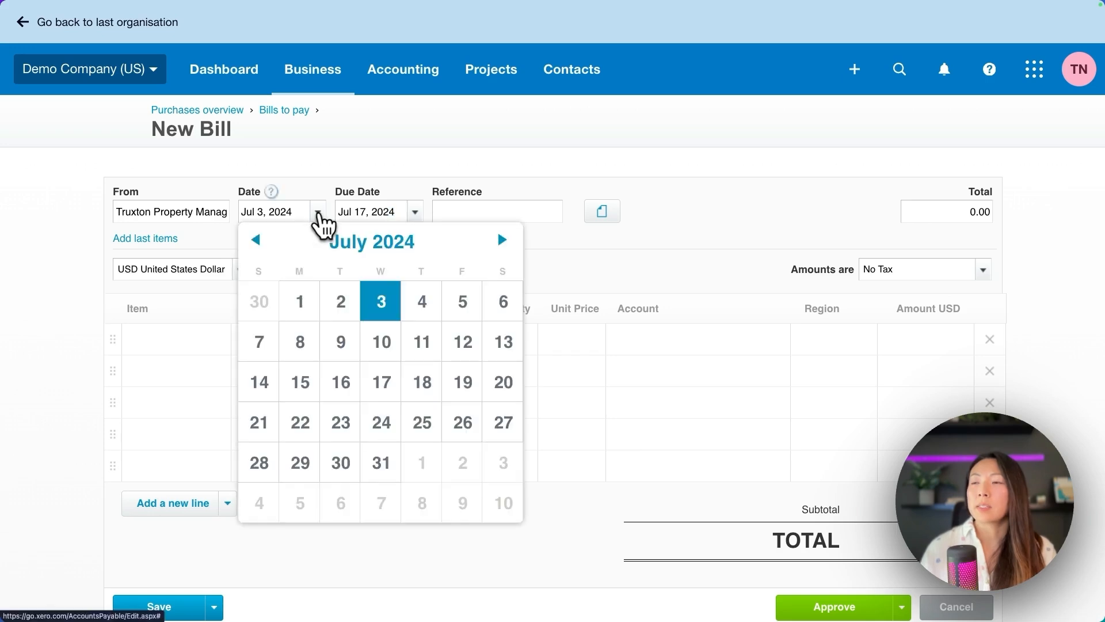
left_click(300, 301)
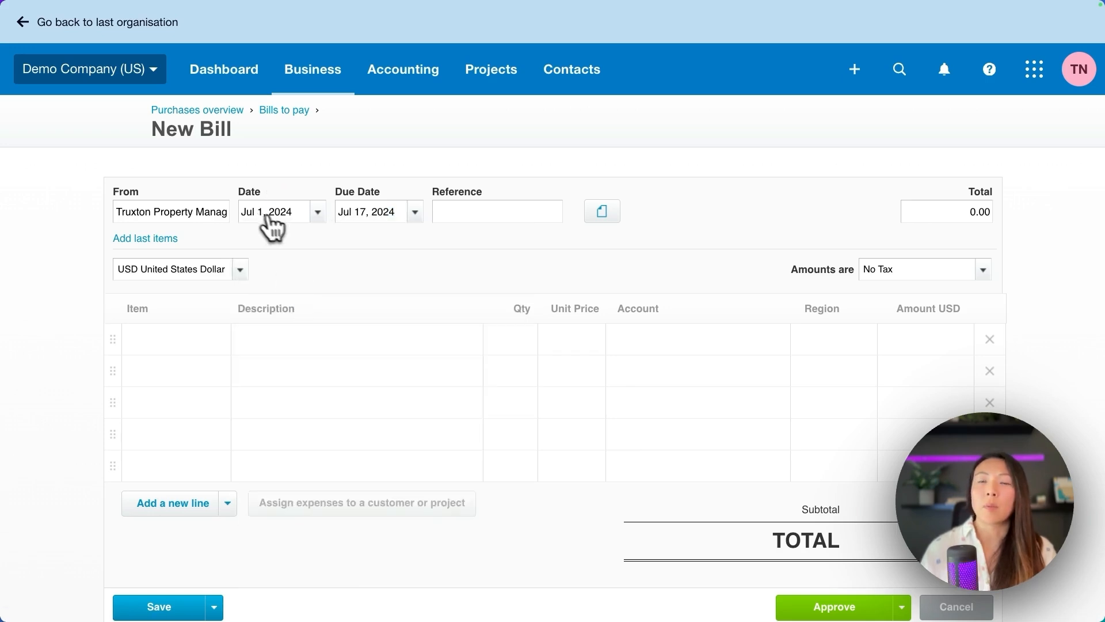
left_click(507, 209)
type("July's Rent")
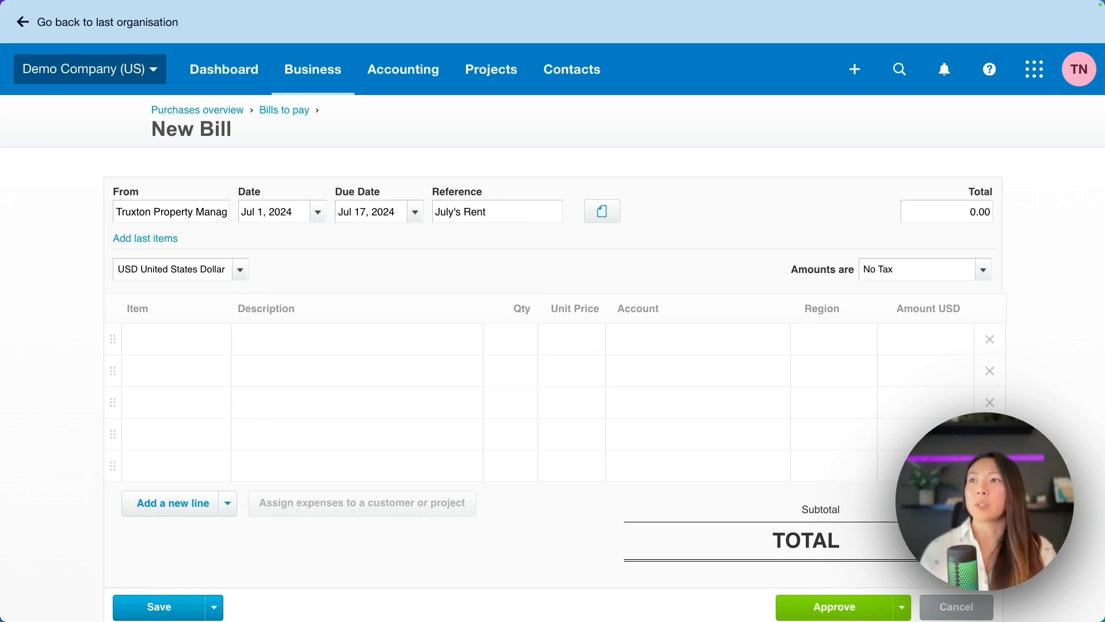
key("Tab")
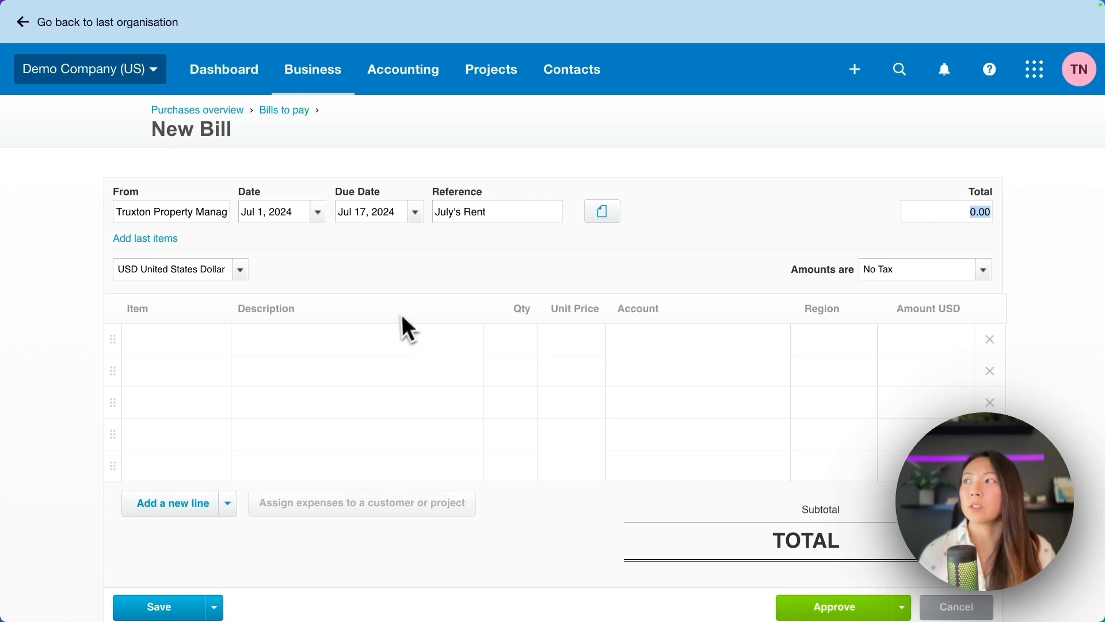
Fill the first bill line with the description "Rent", quantity 1 and unit price 2500
key("Tab")
key("Tab")
left_click(286, 337)
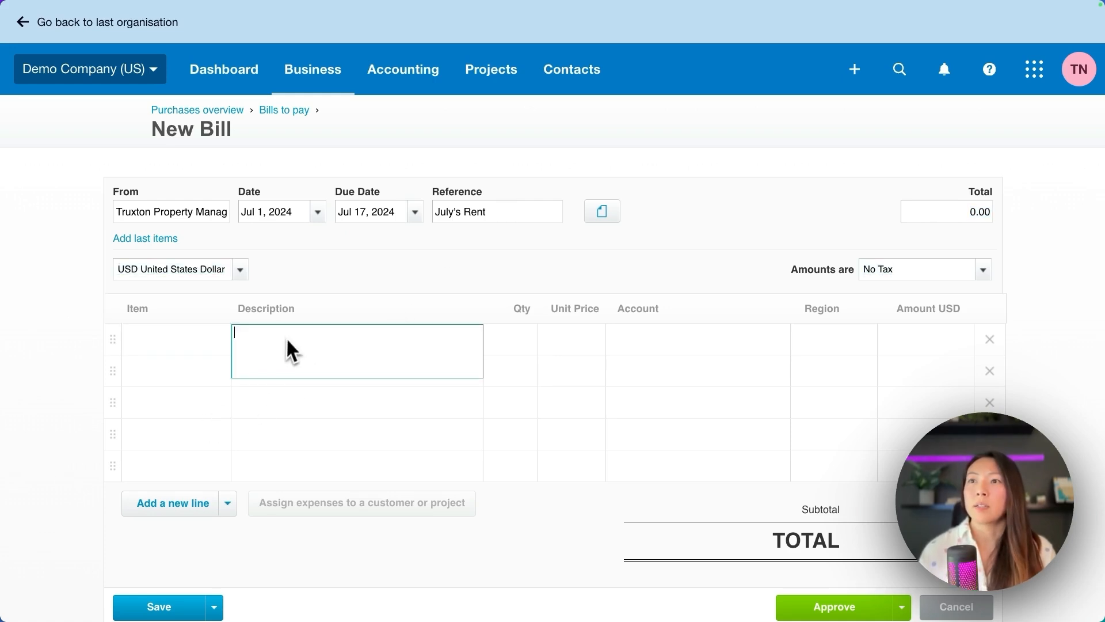
type("Remt")
key("Tab")
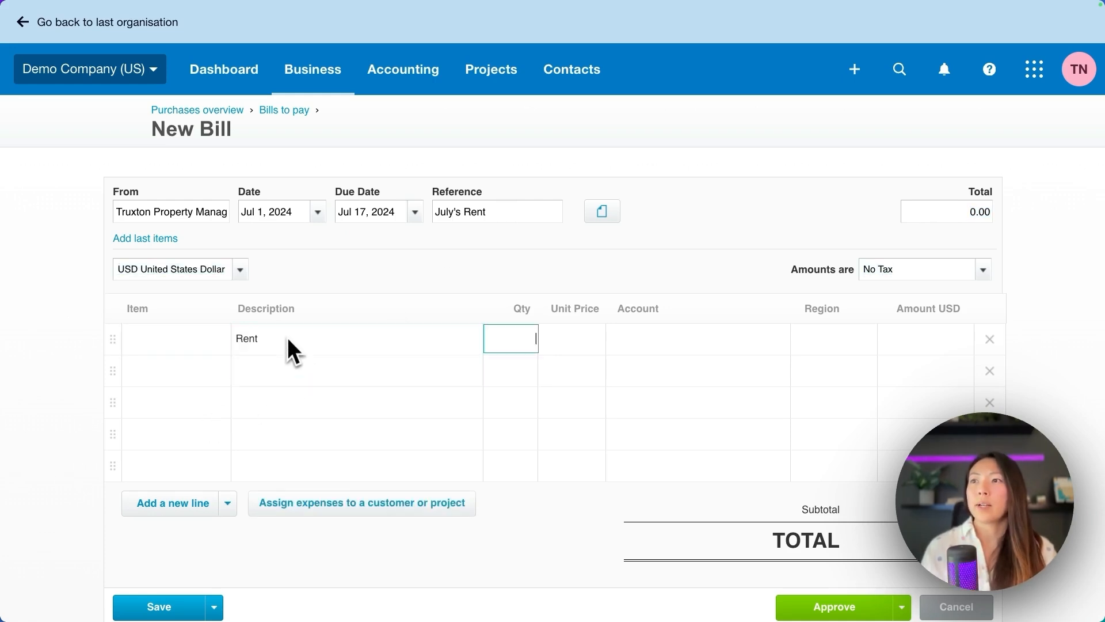
type("1")
key("Tab")
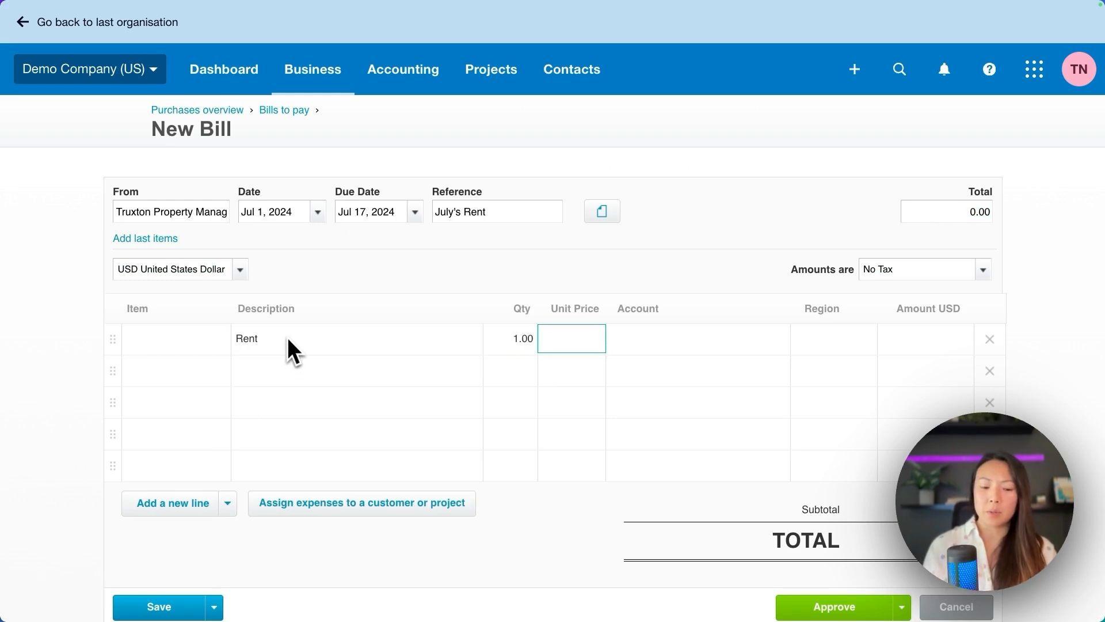
type("2500")
key("Tab")
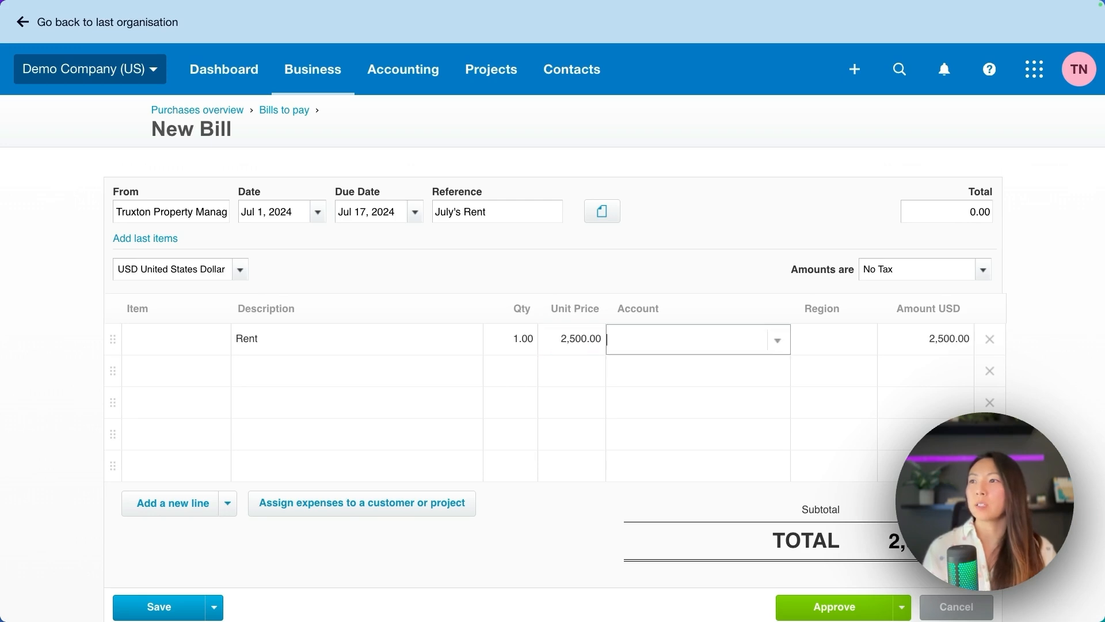
Assign the rent line to account 660 - Rent and the EastSide region
type("rent")
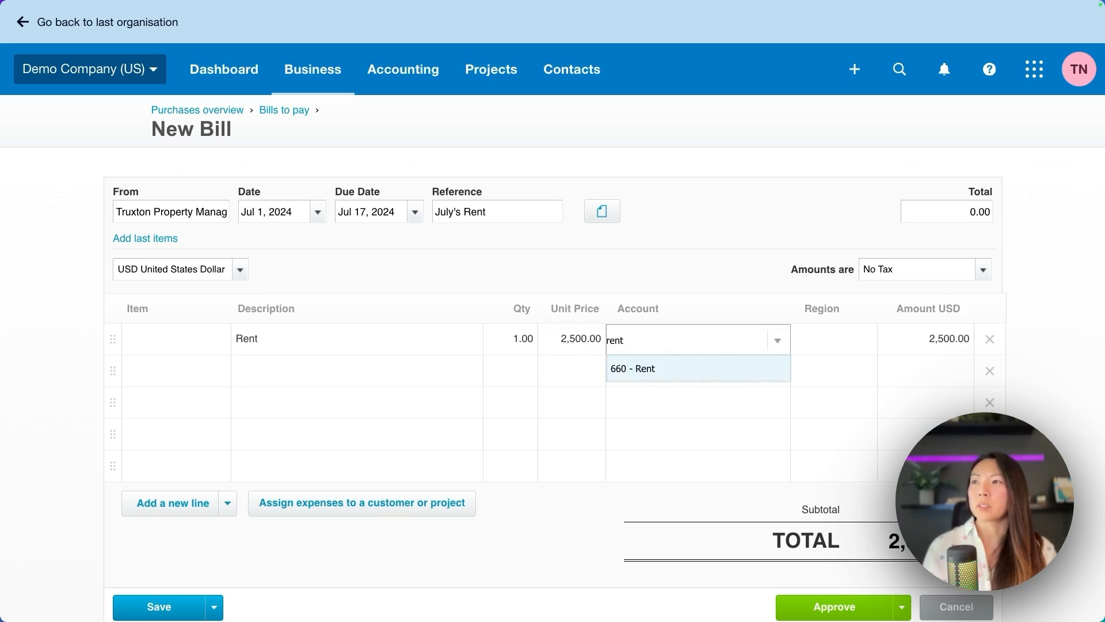
key("Tab")
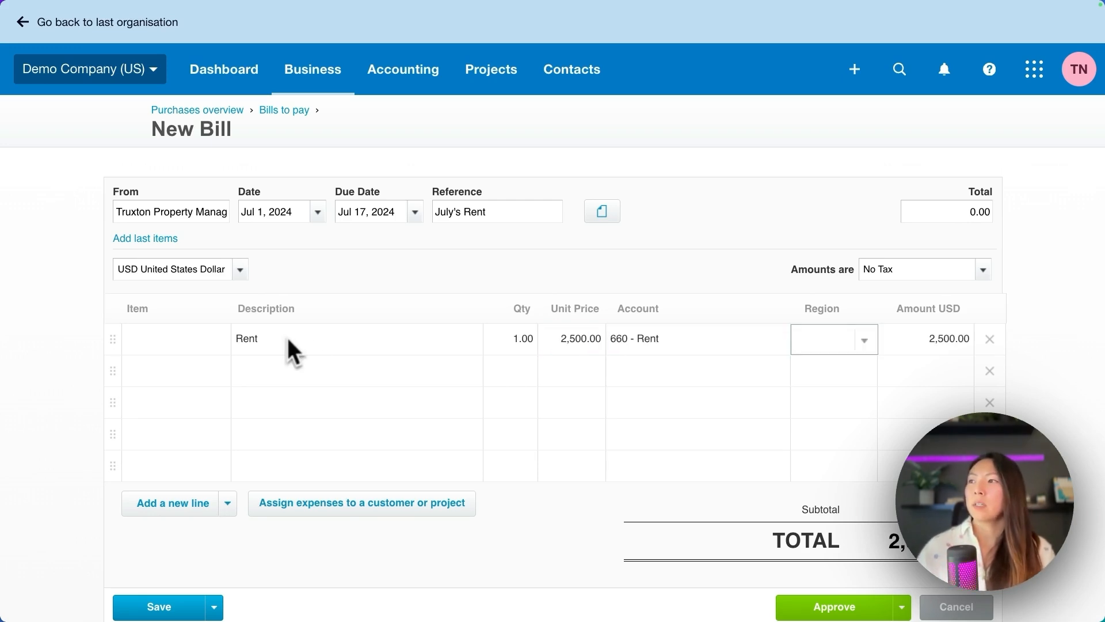
left_click(866, 346)
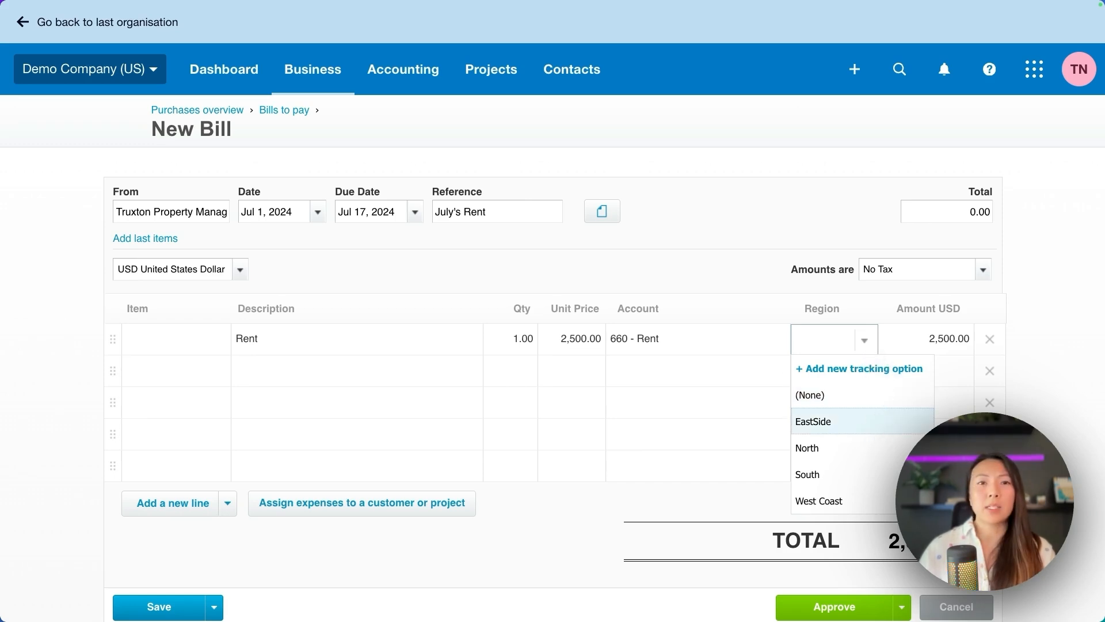
left_click(874, 440)
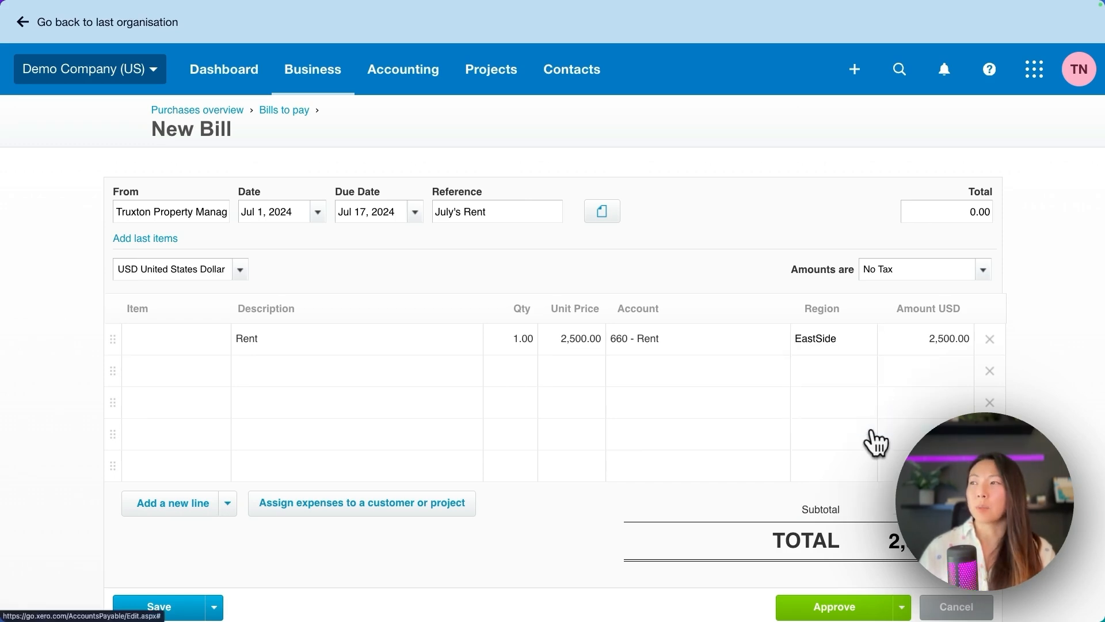
Look over the save options available for the bill without choosing one
scroll(863, 460, "down", 3)
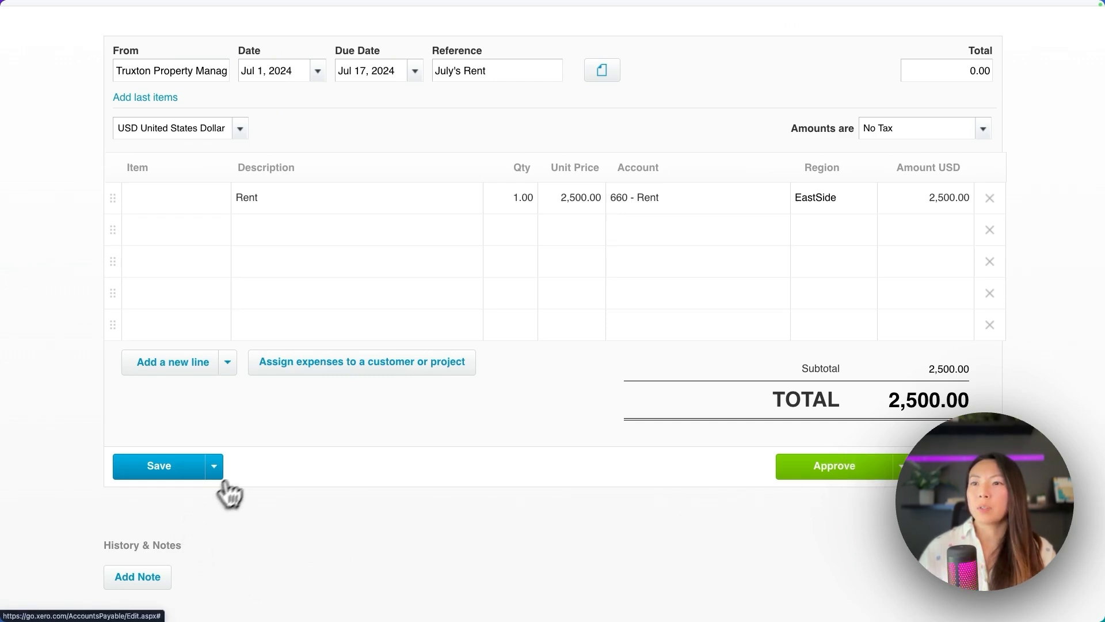
left_click(214, 468)
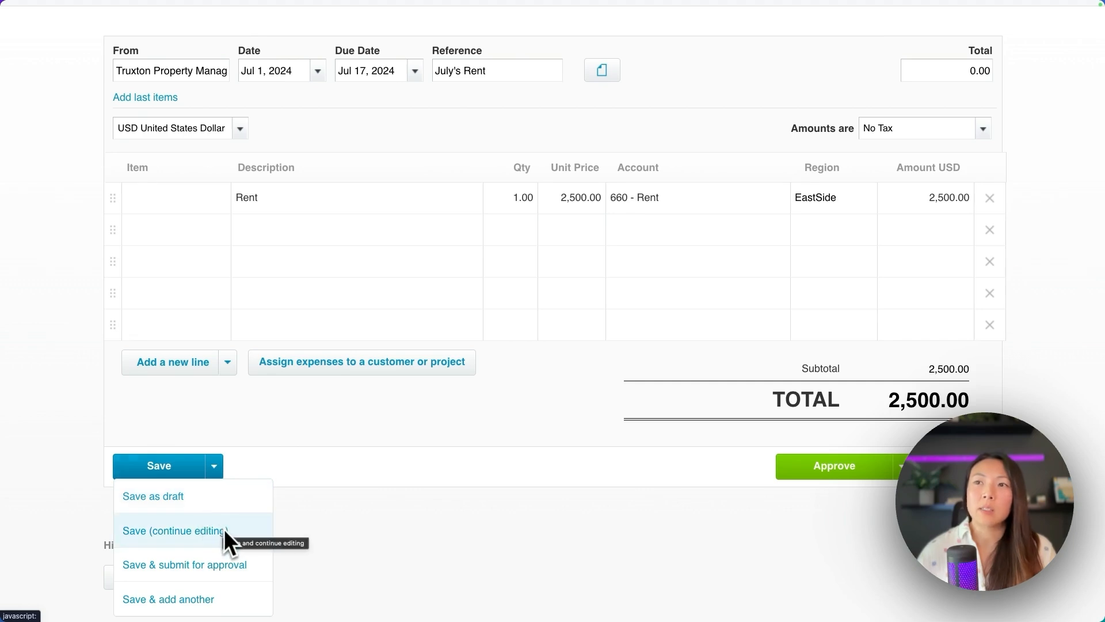
left_click(358, 504)
Approve the July's Rent bill and return to the list of bills to pay
scroll(358, 506, "up", 2)
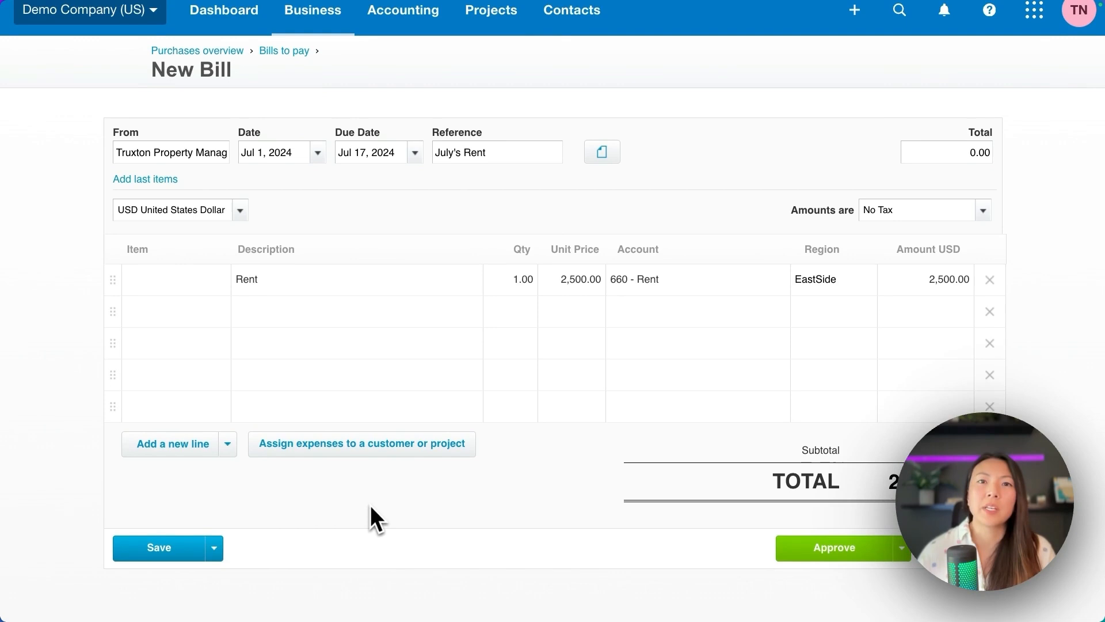
scroll(374, 497, "up", 1)
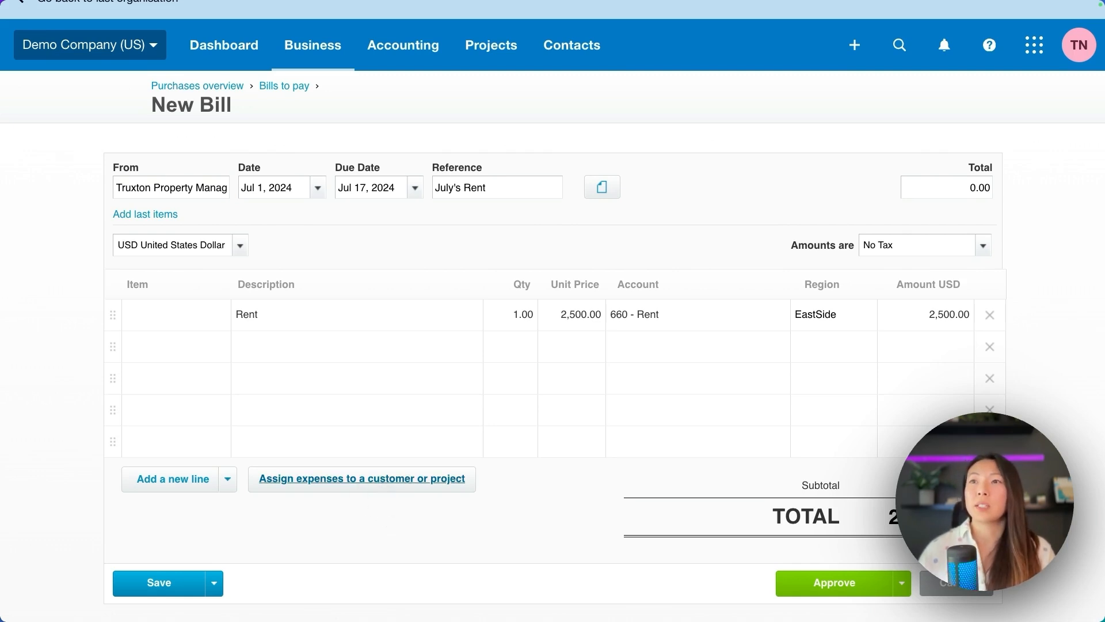
scroll(362, 479, "down", 1)
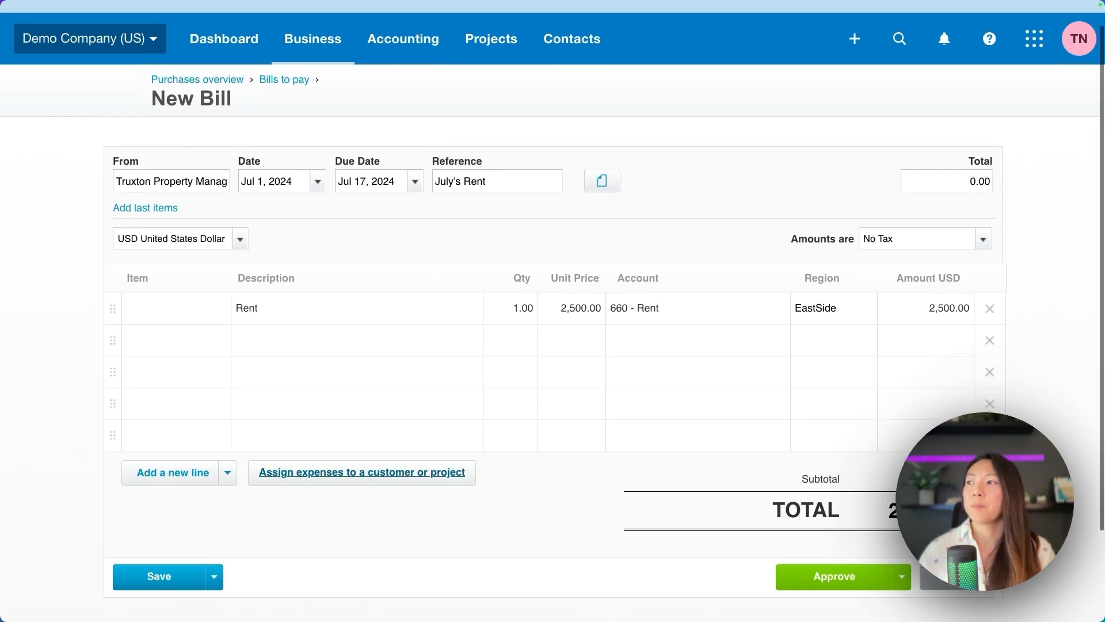
left_click(814, 552)
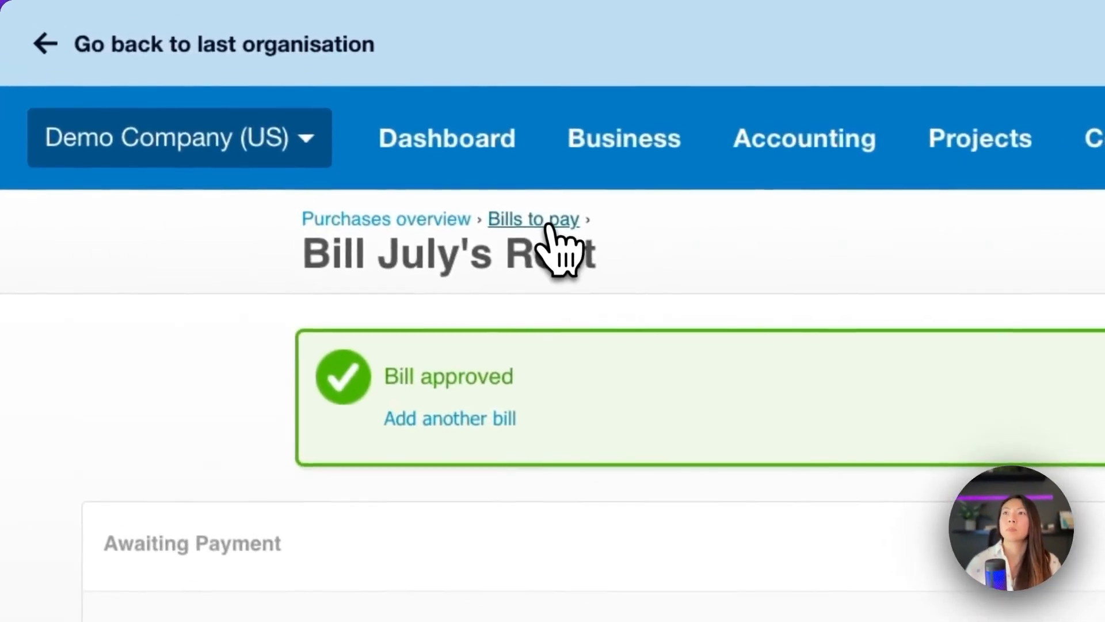
left_click(541, 222)
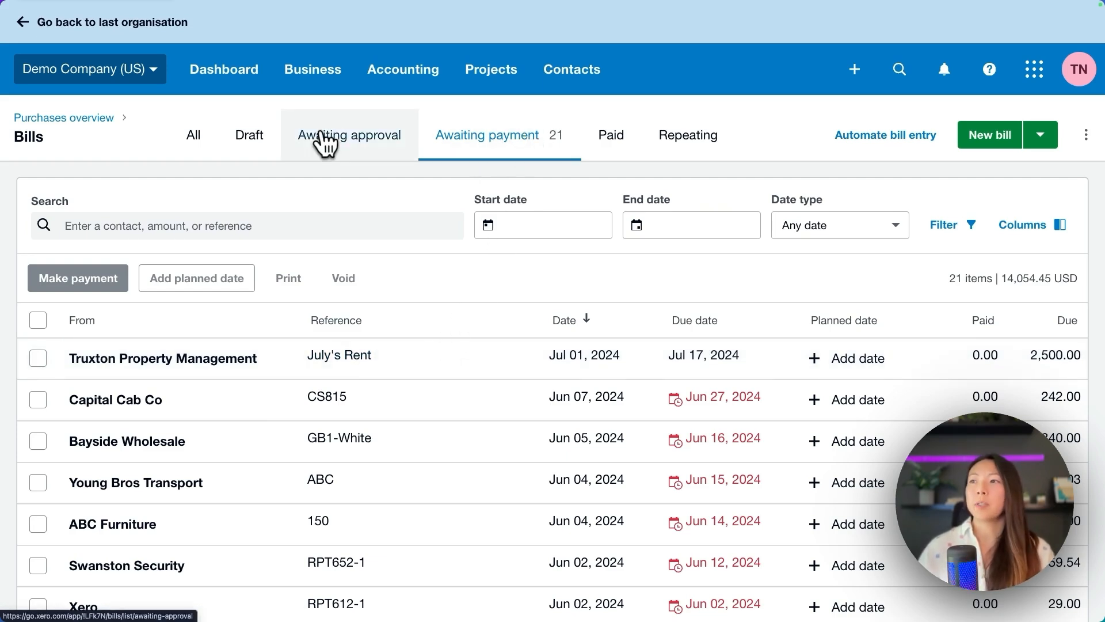
Select the bills from Capital Cab Co through Swanston Security and set their planned date to Jul 10, 2024
scroll(397, 242, "down", 2)
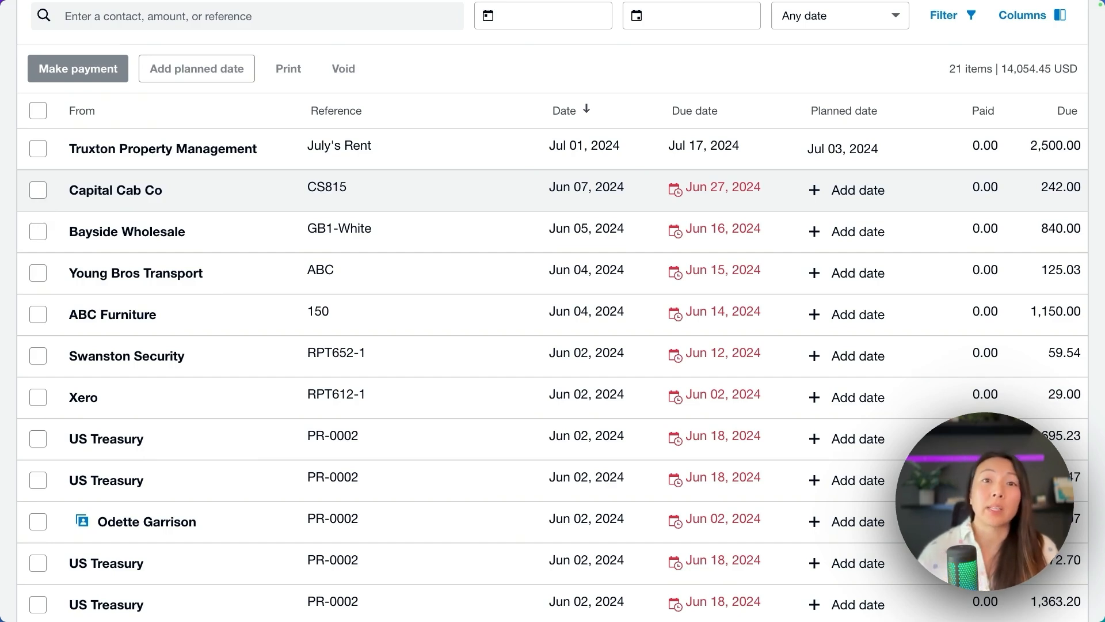
left_click(38, 190)
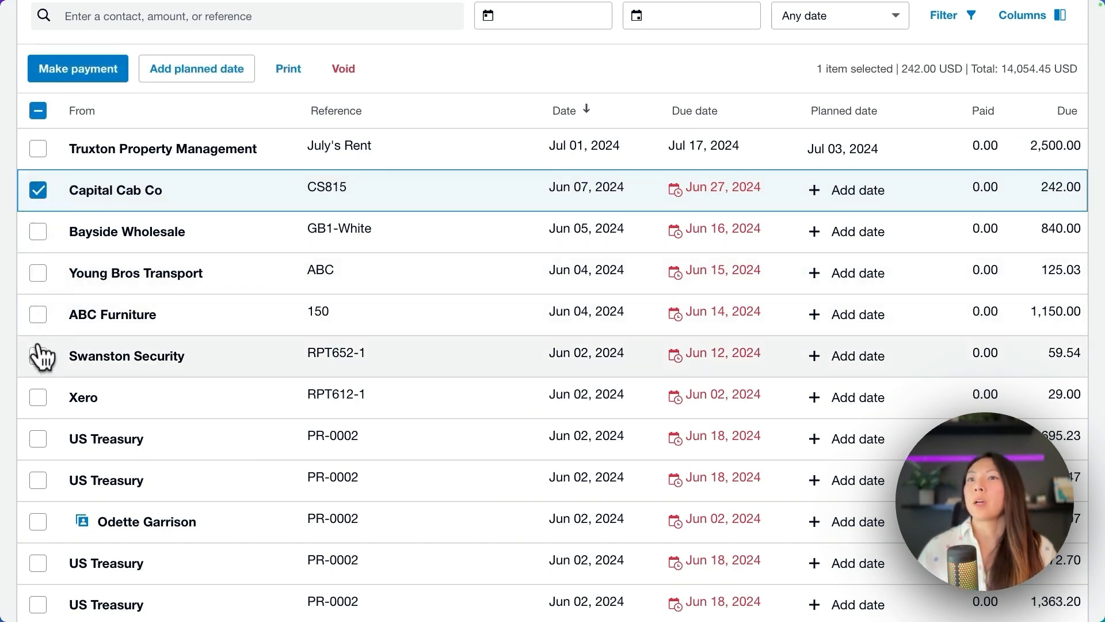
left_click(39, 356, "shift")
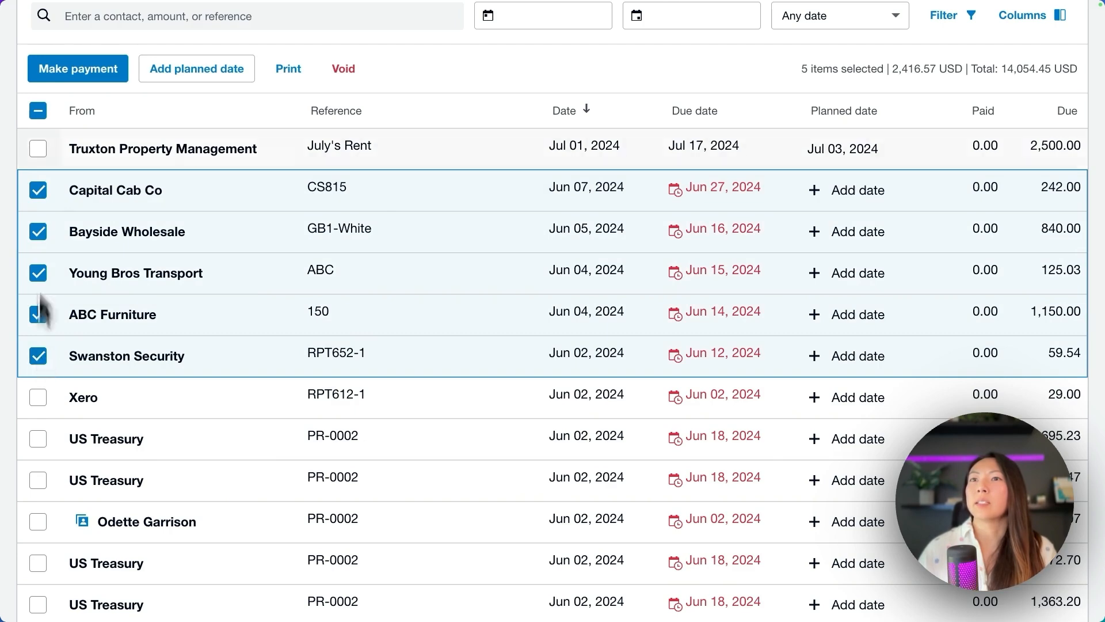
left_click(198, 72)
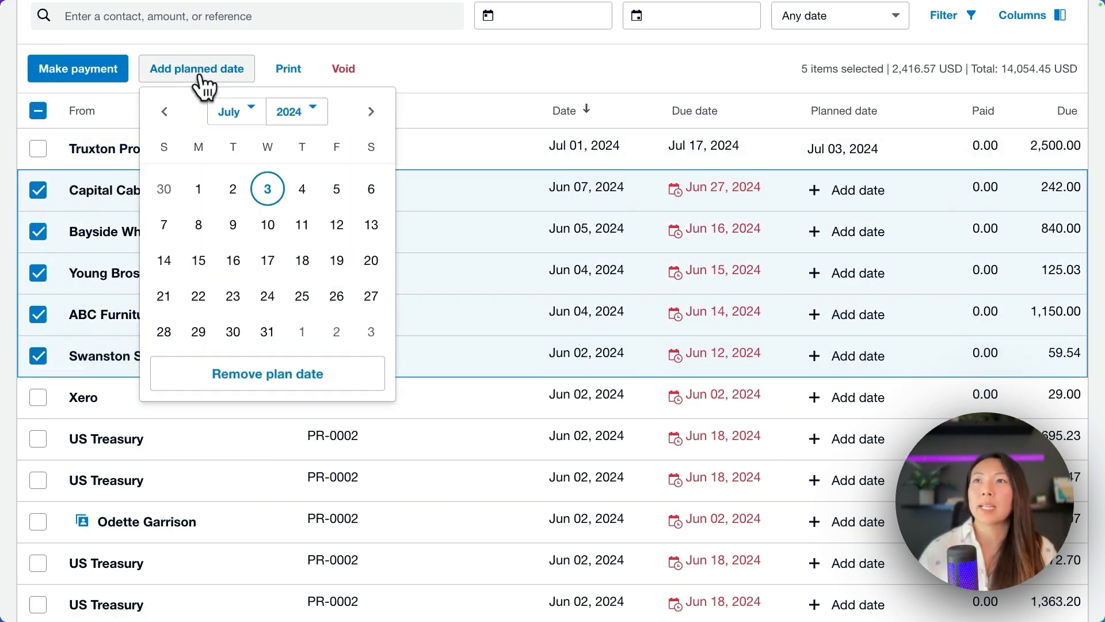
left_click(267, 227)
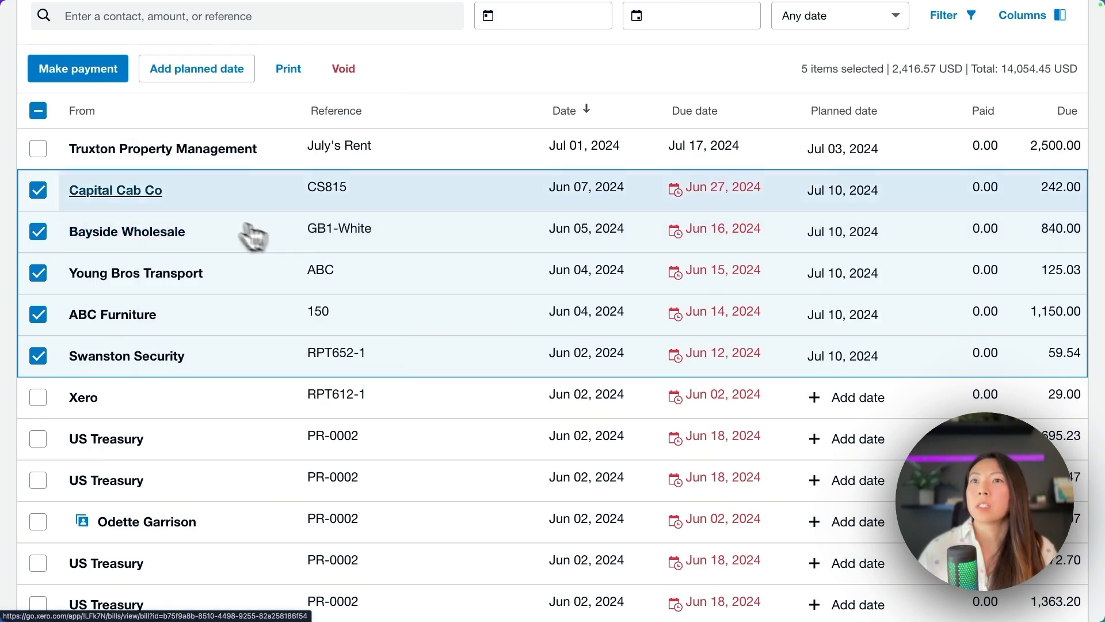
Replace the selection with the bills from Xero through State Taxing Authority and set their planned date to Jul 17, 2024
left_click(38, 111)
left_click(38, 111)
scroll(42, 230, "down", 3)
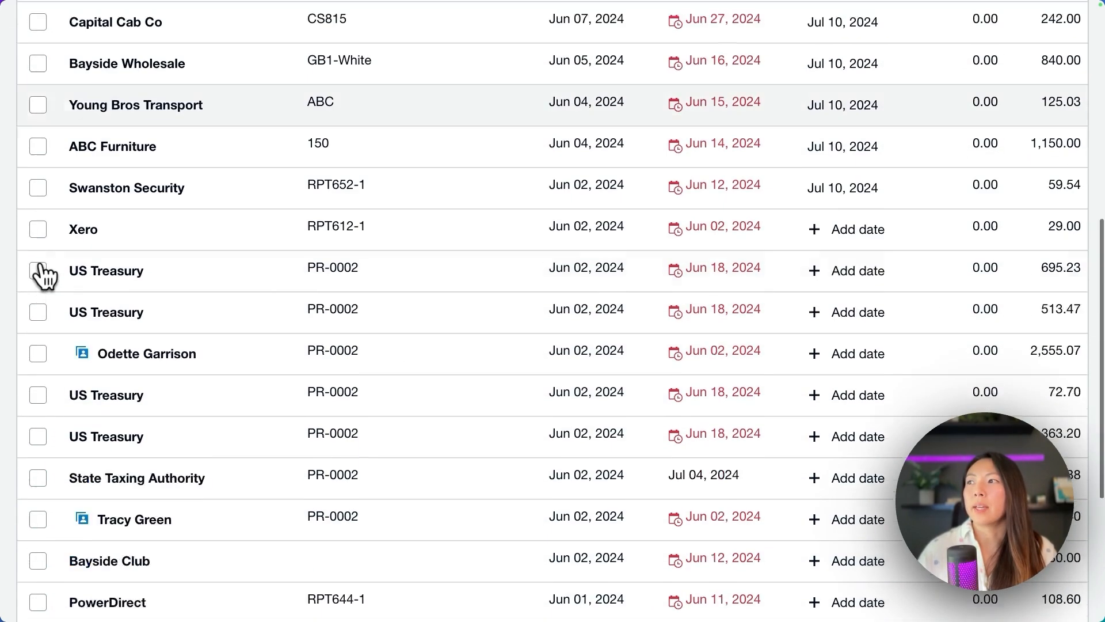
left_click(37, 213)
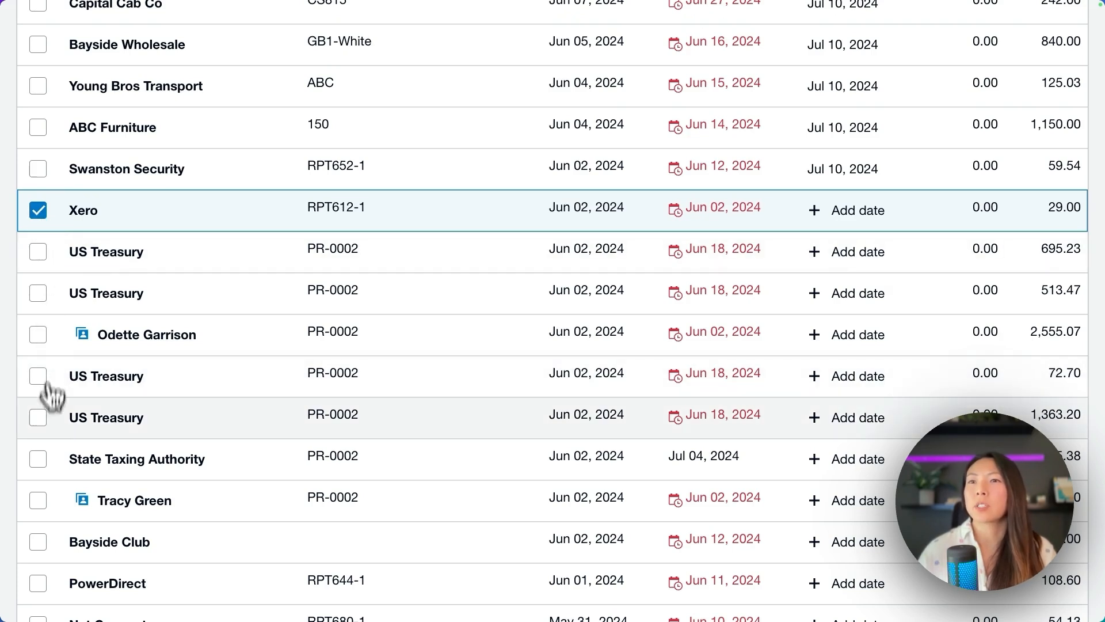
left_click(38, 459, "shift")
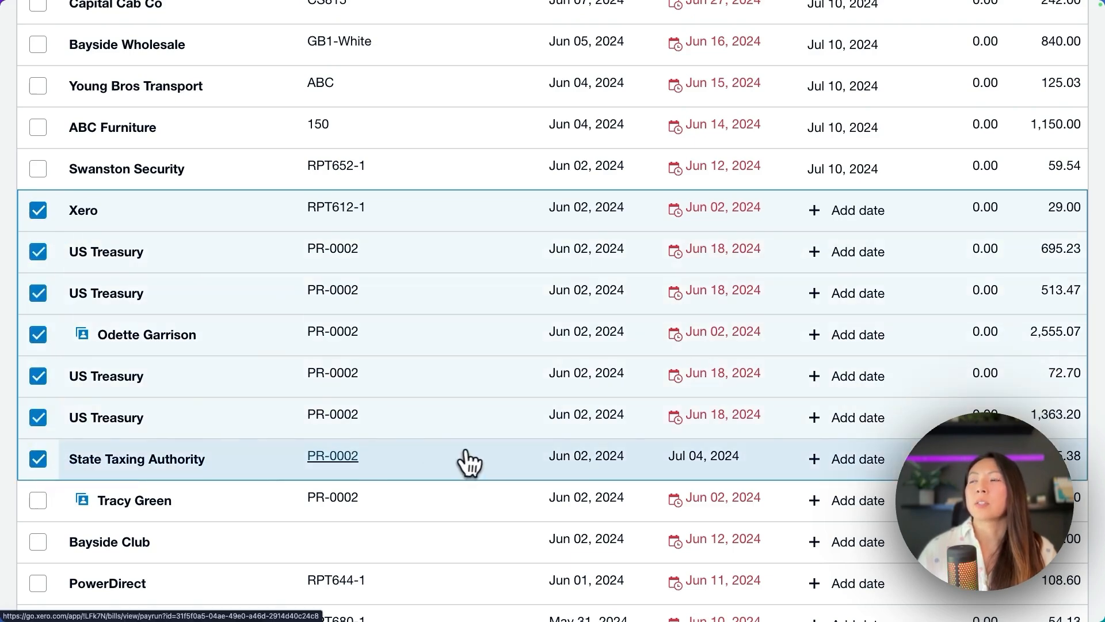
left_click_drag(469, 462, 754, 231)
scroll(385, 270, "up", 4)
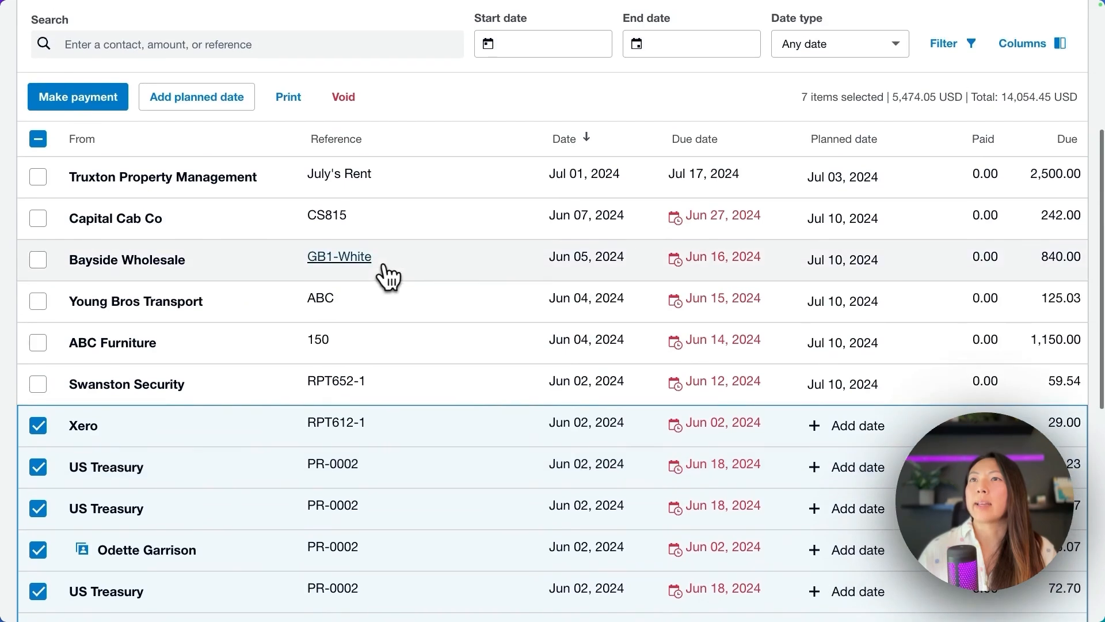
left_click(231, 112)
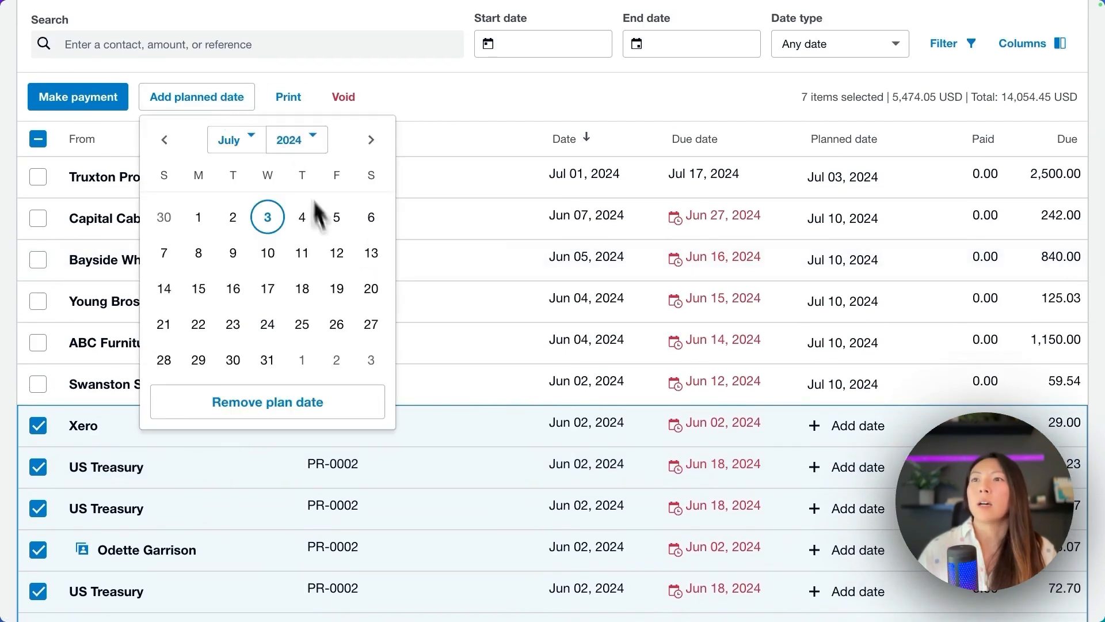
left_click(269, 289)
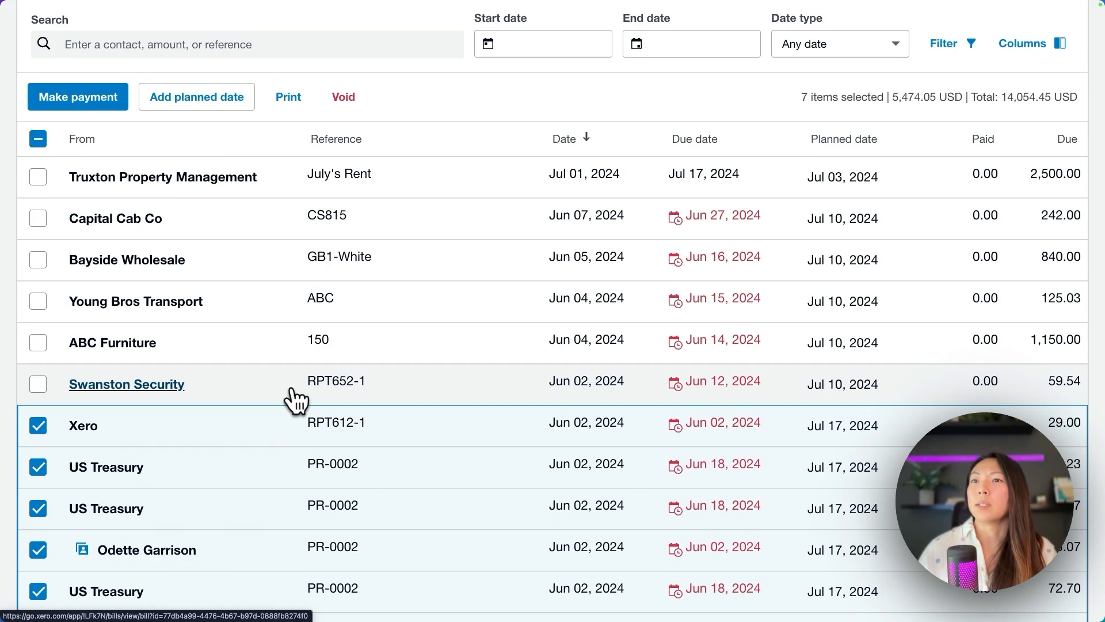
Check the planned date summary above the bills list and open the Purchases overview
scroll(296, 400, "up", 1)
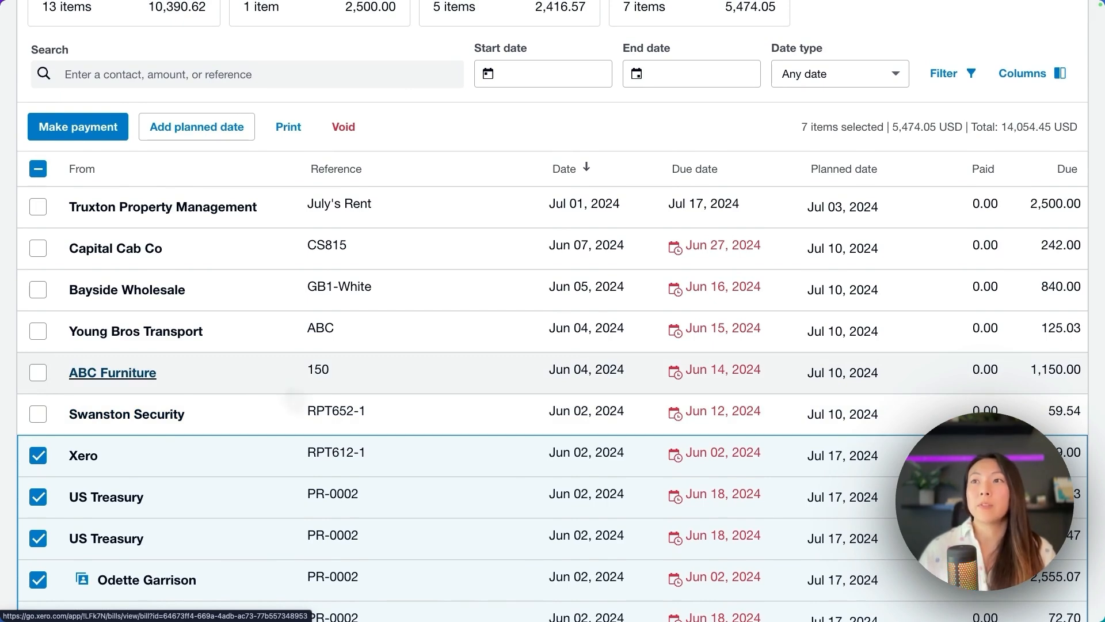
scroll(397, 415, "up", 5)
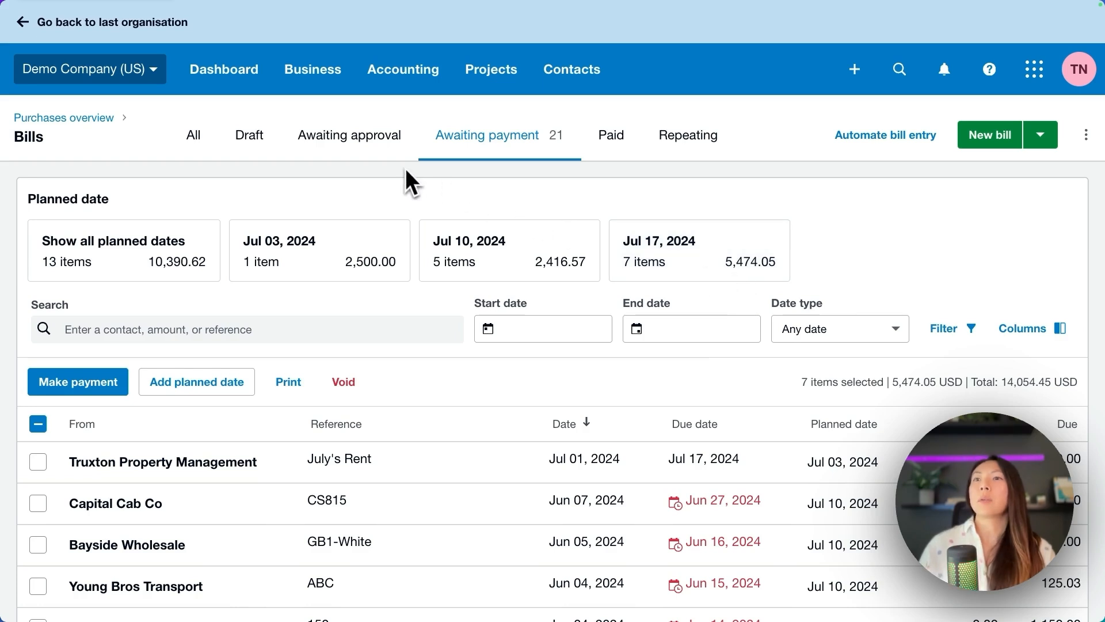
left_click(310, 92)
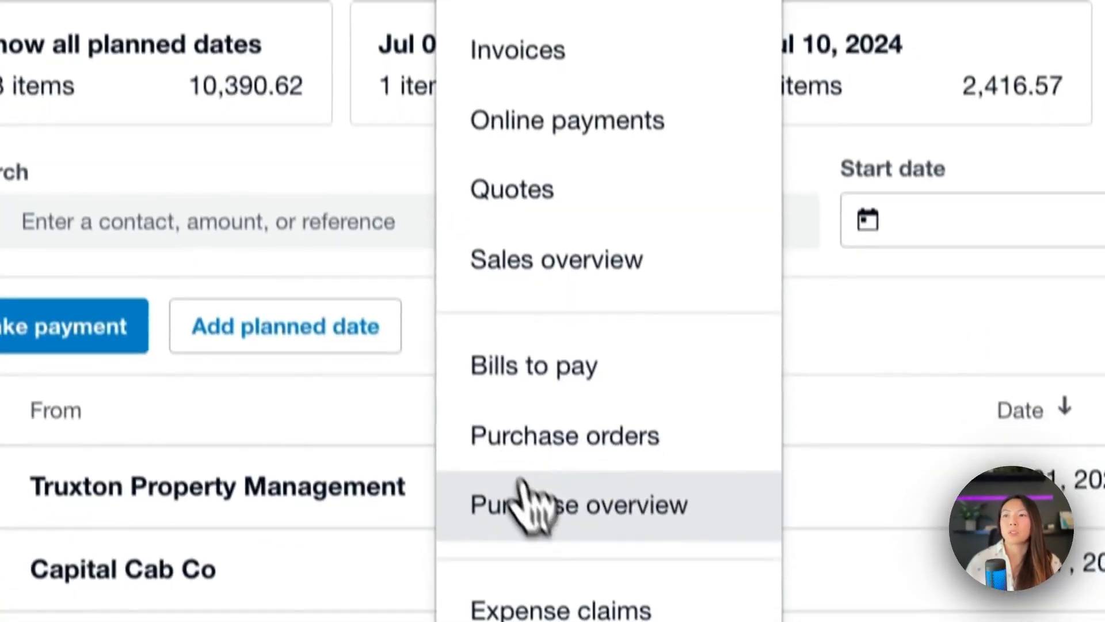
left_click(641, 496)
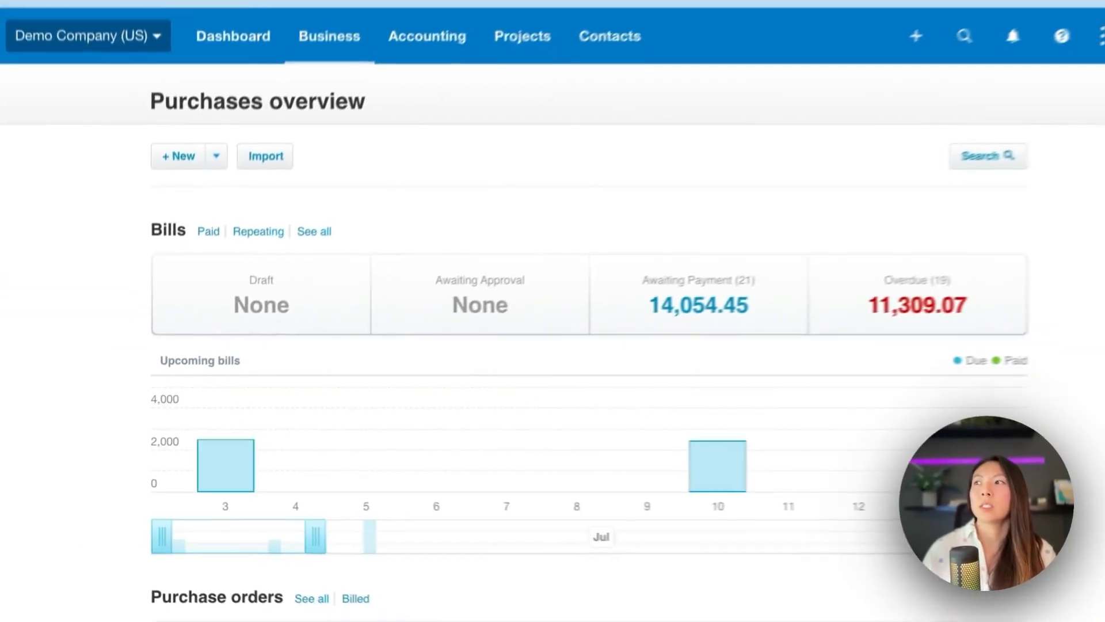
Extend the upcoming bills chart through July 20 and inspect the amounts planned for July 3, 10 and 17
scroll(552, 311, "down", 1)
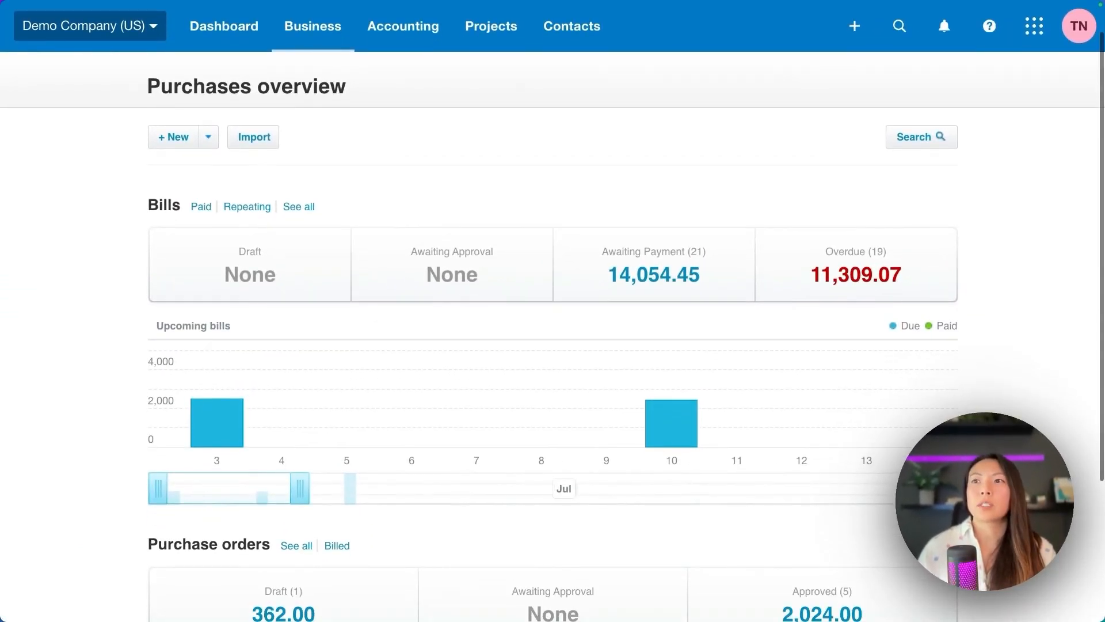
scroll(553, 310, "down", 2)
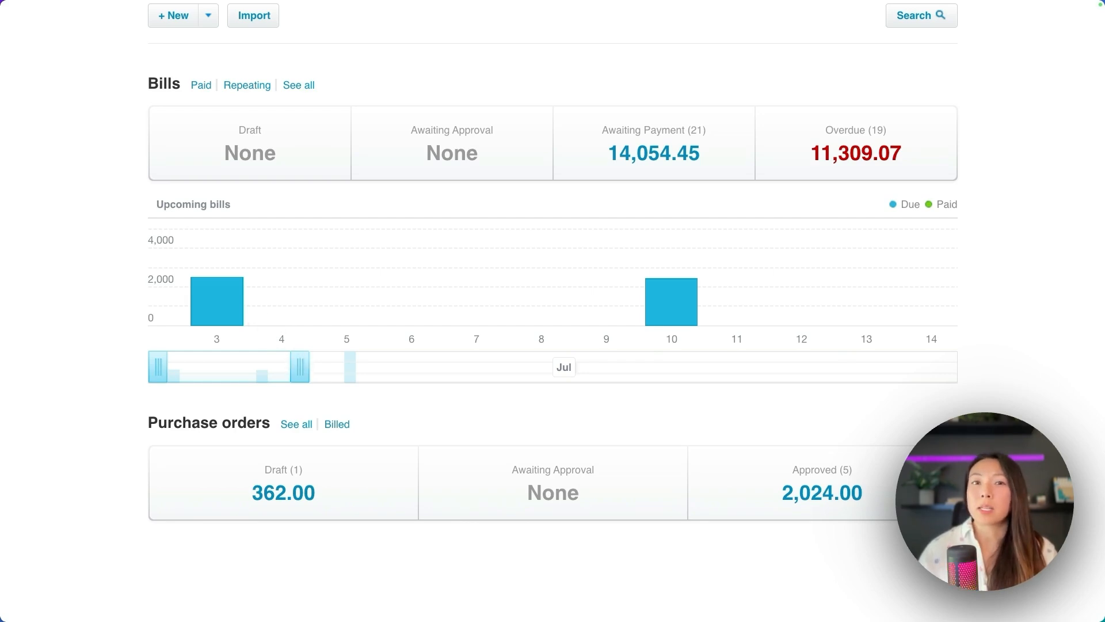
left_click_drag(299, 367, 388, 378)
mouse_move(207, 310)
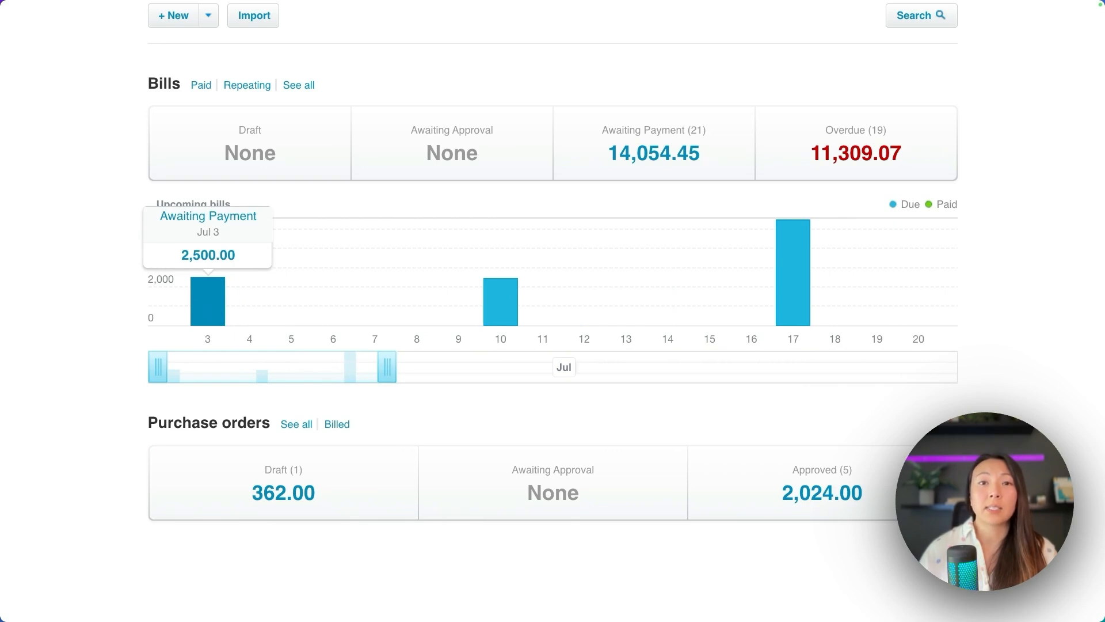
mouse_move(496, 313)
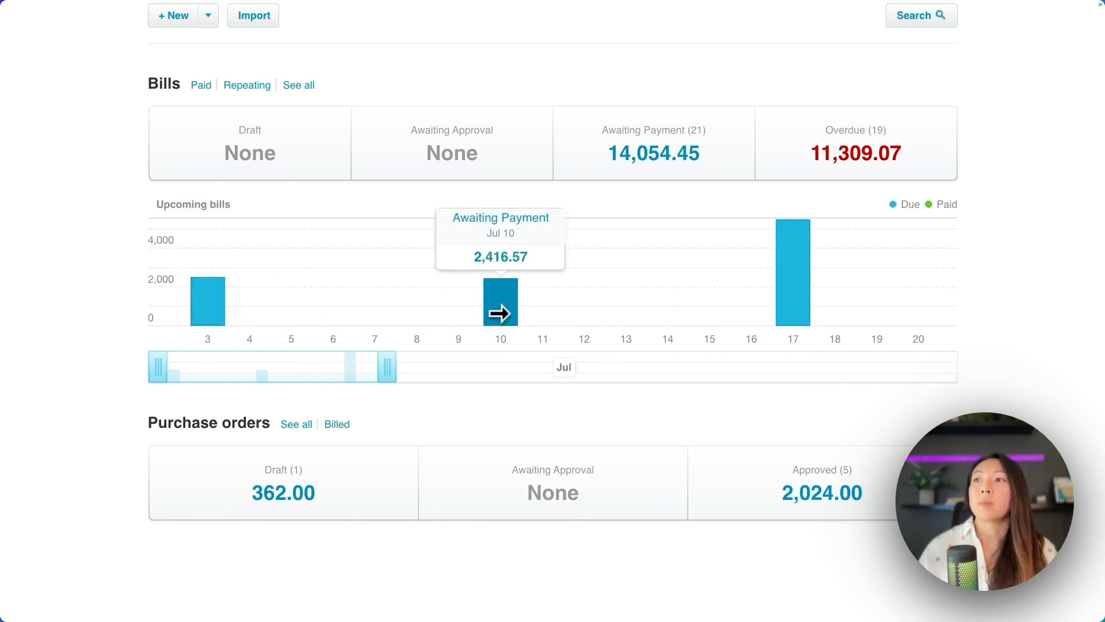
mouse_move(785, 276)
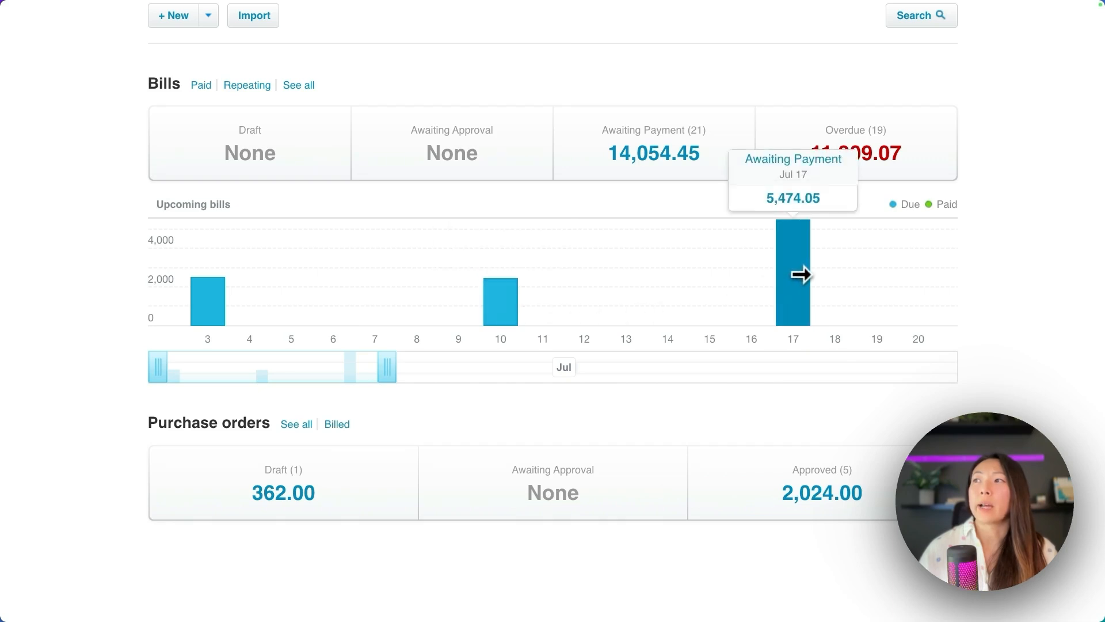